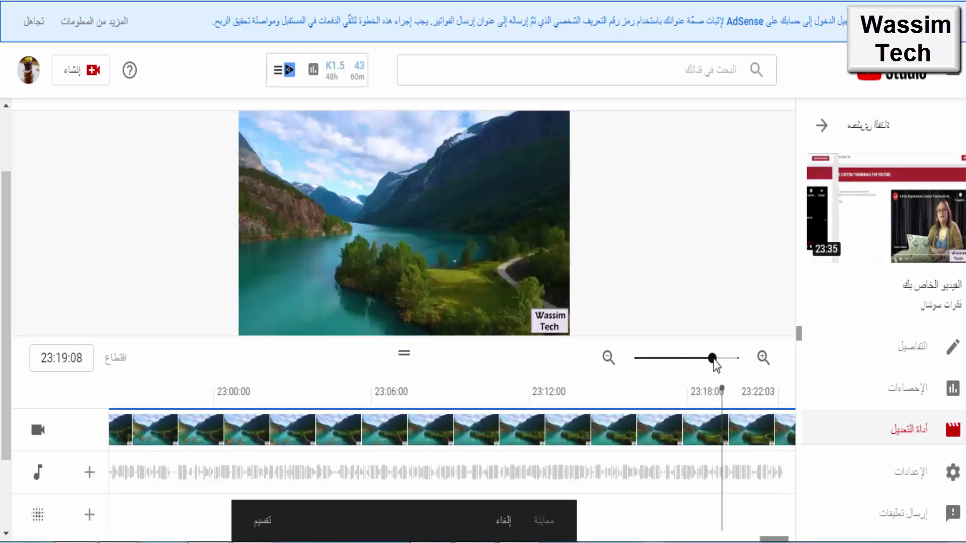
Split the video at 23:19:12 and mark everything from there to the end for removal.
left_click(262, 526)
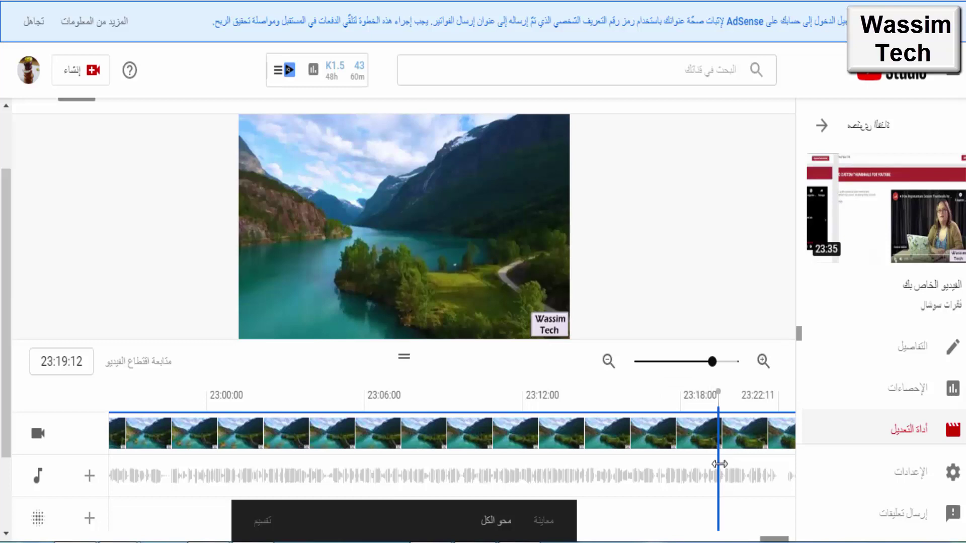
left_click_drag(720, 463, 810, 468)
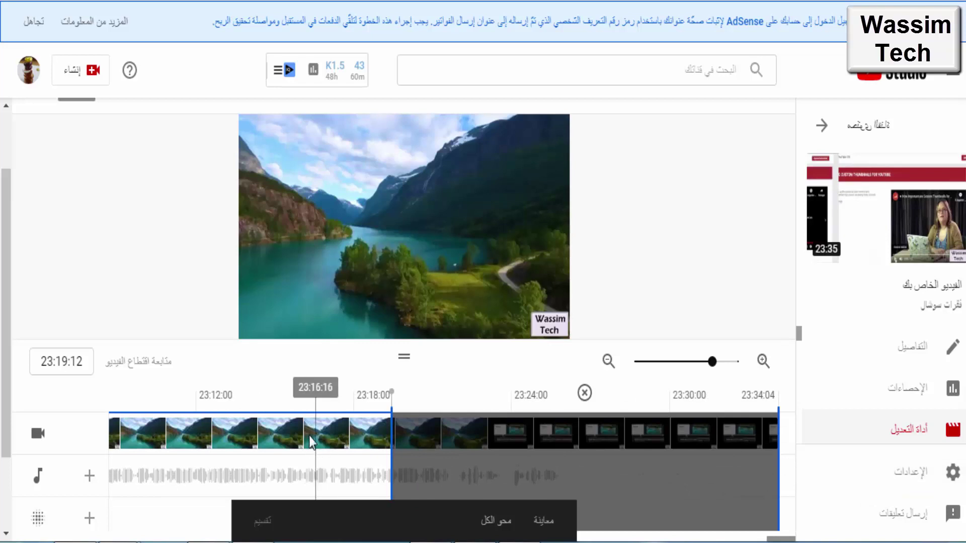
Play back the footage around the cut and shift the start of the removed section to about 23:21:10.
left_click(333, 406)
left_click(258, 323)
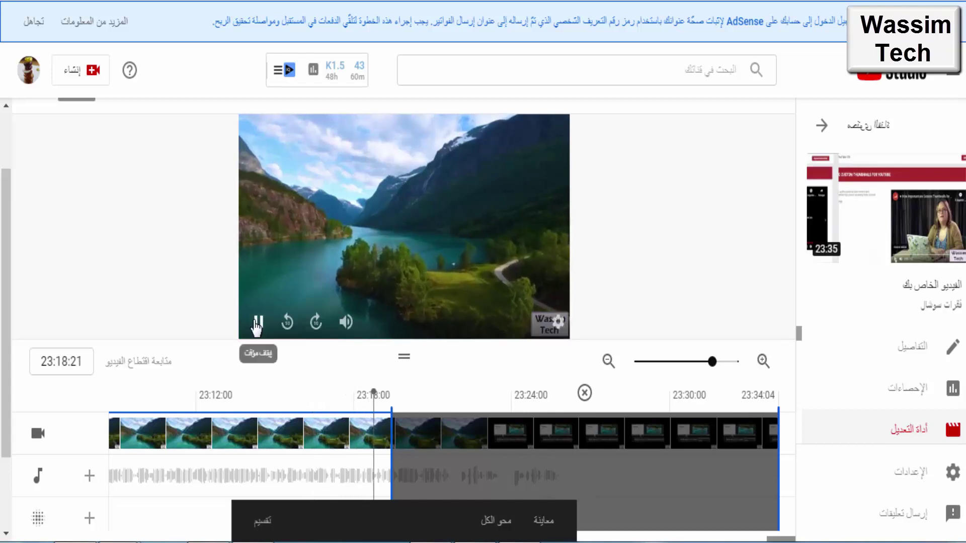
left_click_drag(393, 459, 456, 474)
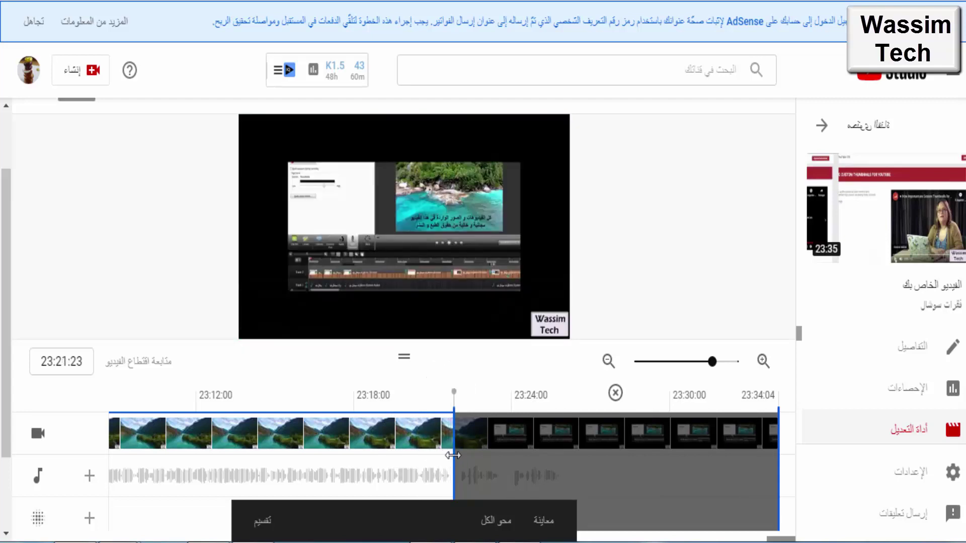
left_click_drag(453, 455, 442, 455)
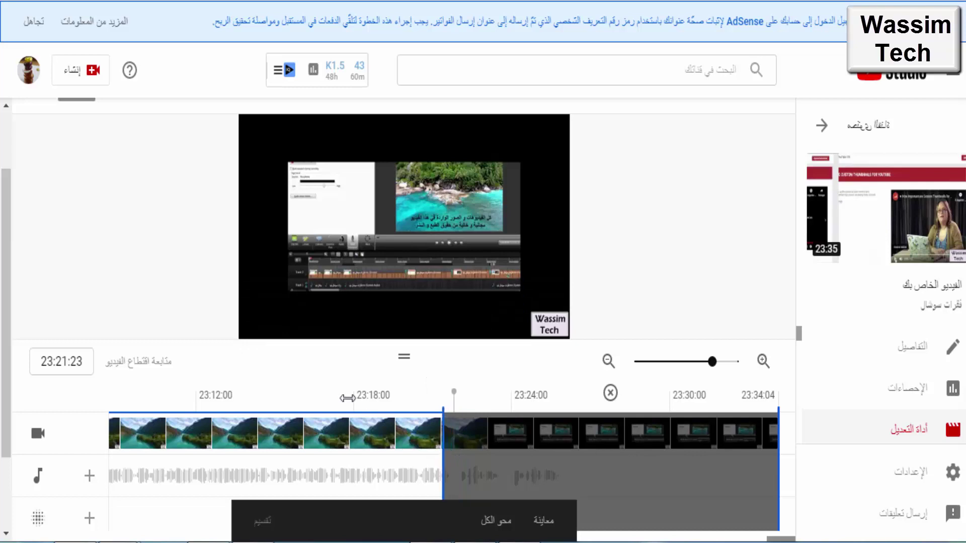
left_click(375, 399)
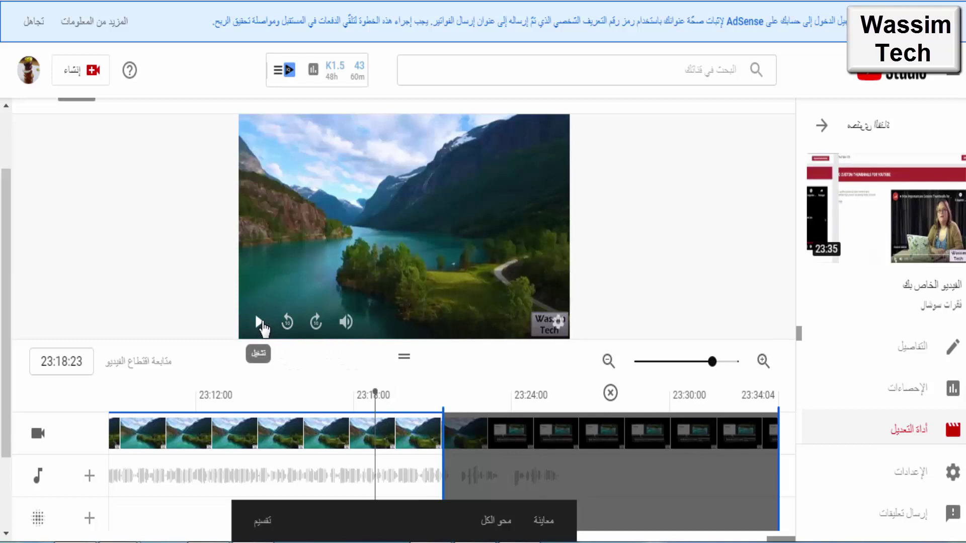
left_click(259, 322)
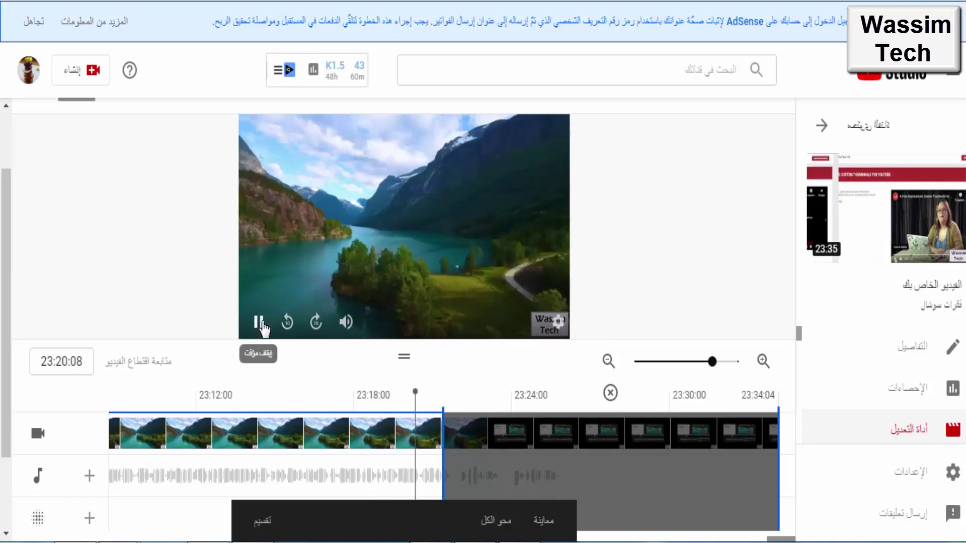
left_click(259, 322)
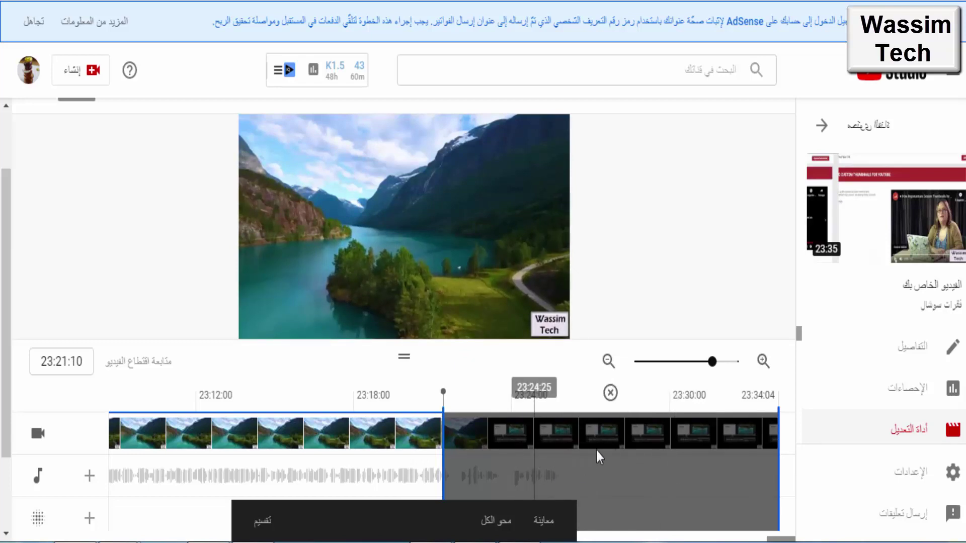
scroll(2, 332, "up", 1)
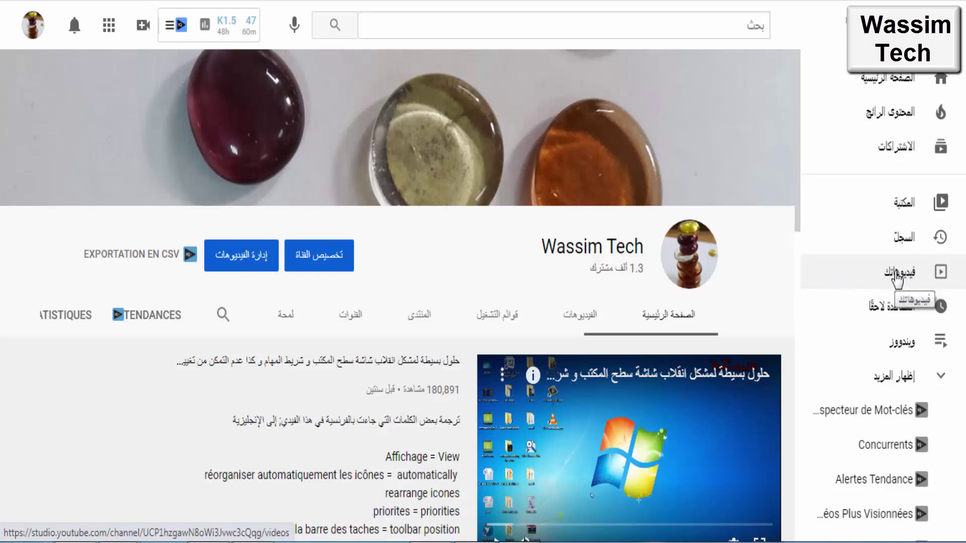
From the channel's own videos, open the 23:35 video "فقرات سوشال" in the video editor.
left_click(897, 274)
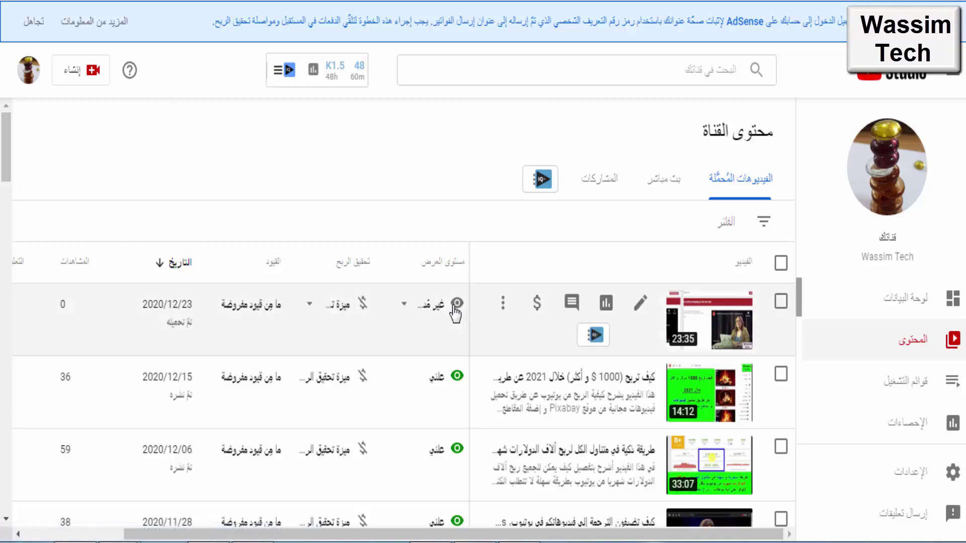
mouse_move(452, 311)
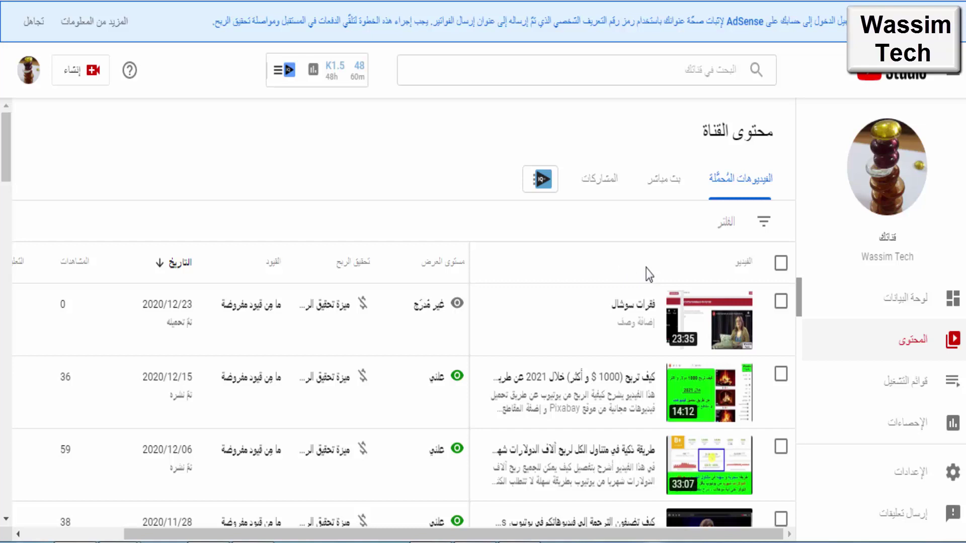
mouse_move(641, 309)
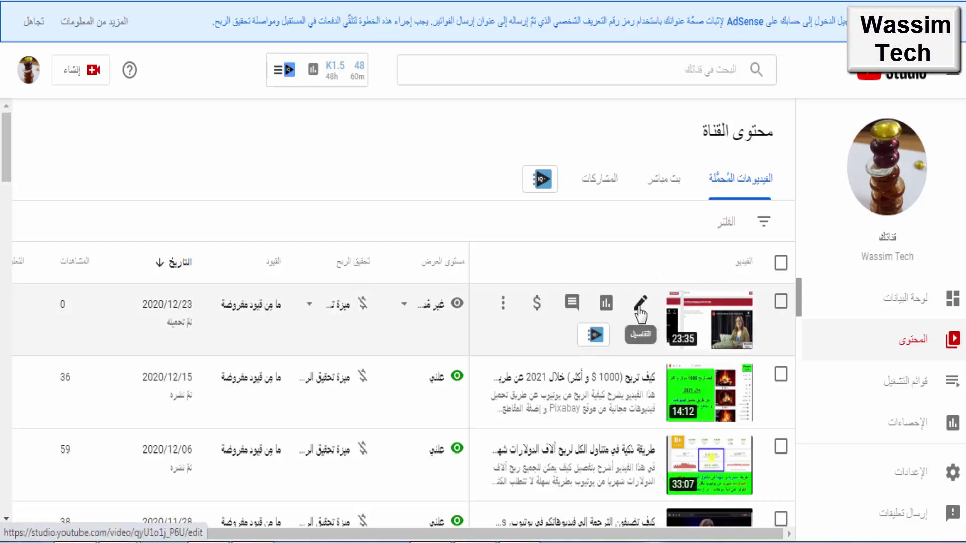
left_click(639, 308)
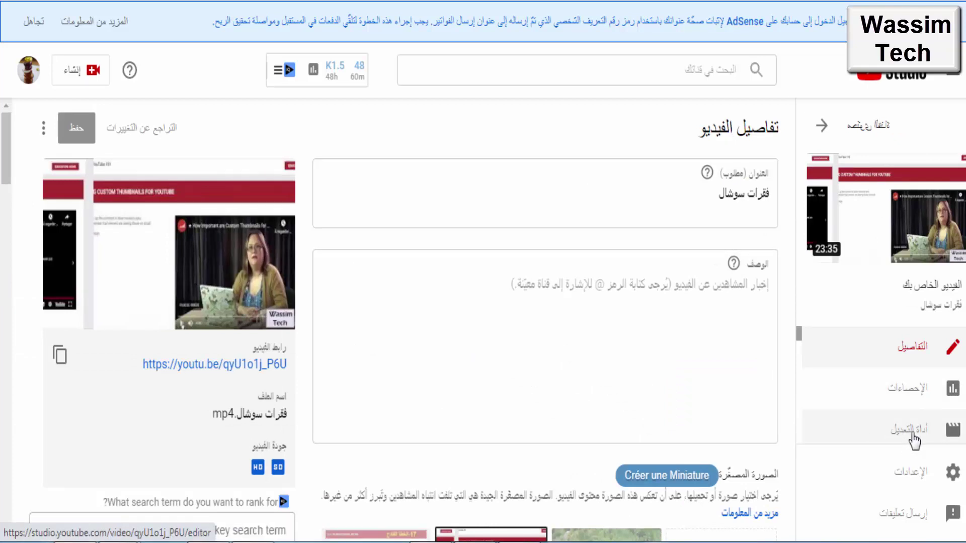
left_click(915, 441)
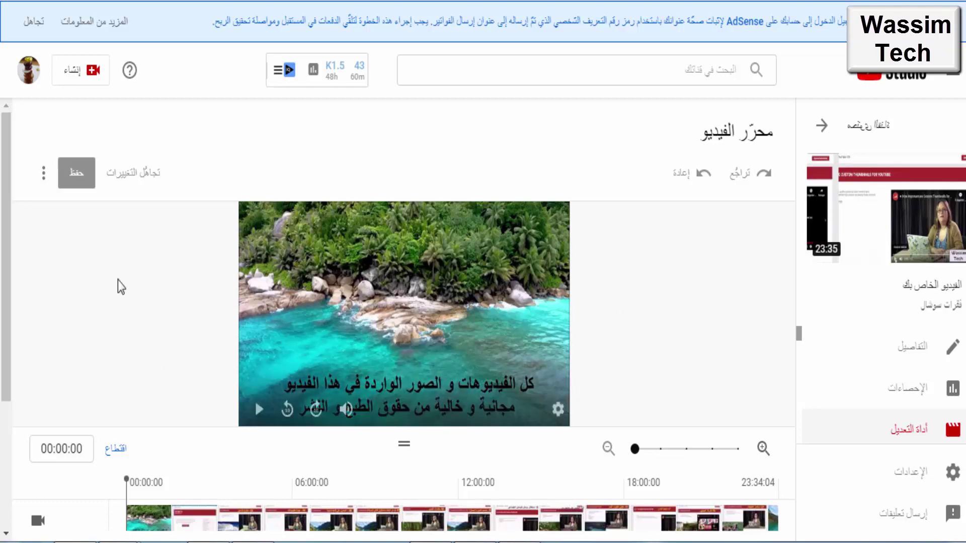
Place the timeline playhead at 23:19:11, near the end of the video.
left_click_drag(8, 267, 7, 388)
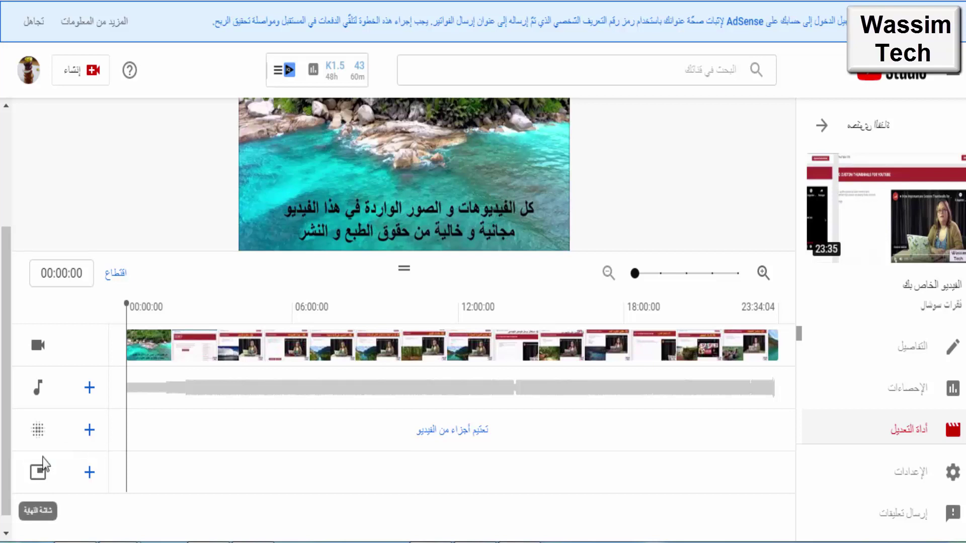
left_click_drag(6, 431, 6, 378)
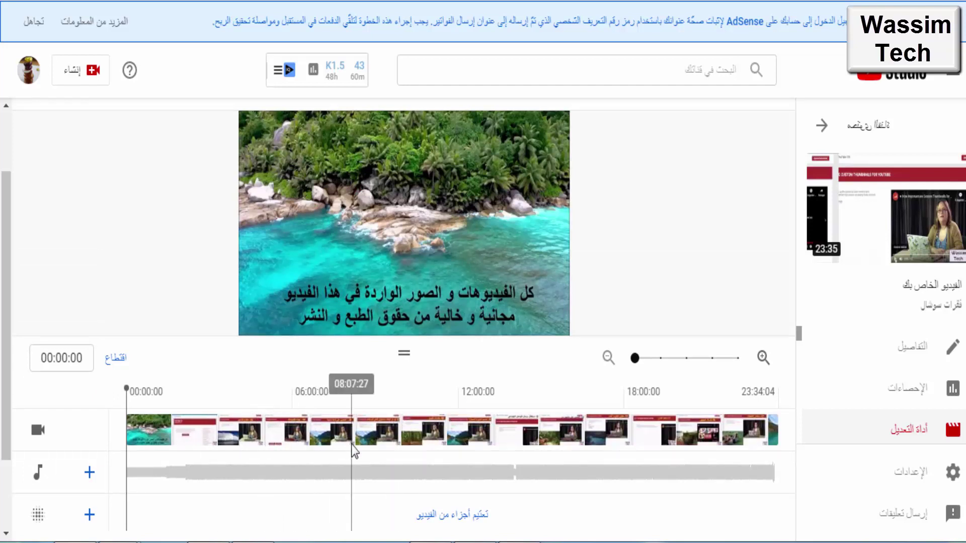
left_click(766, 427)
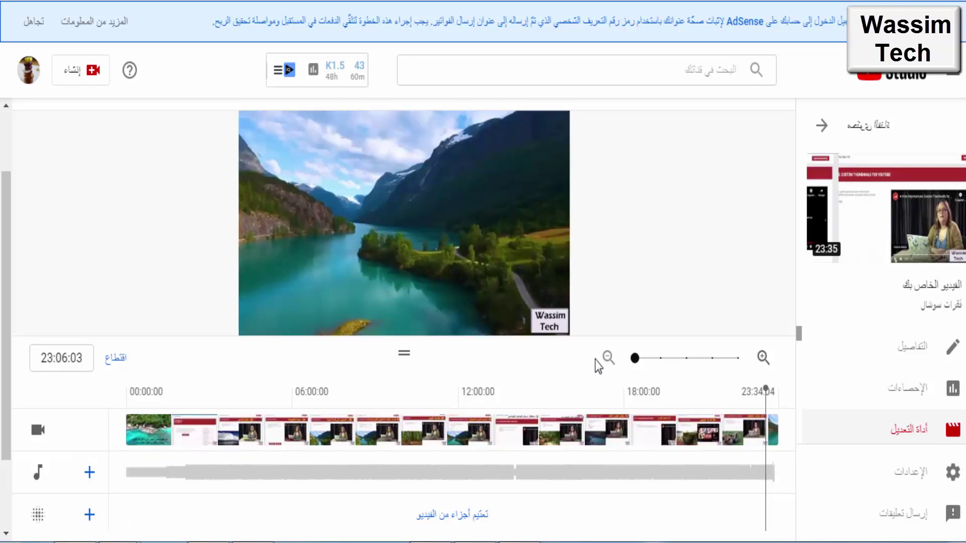
left_click(690, 361)
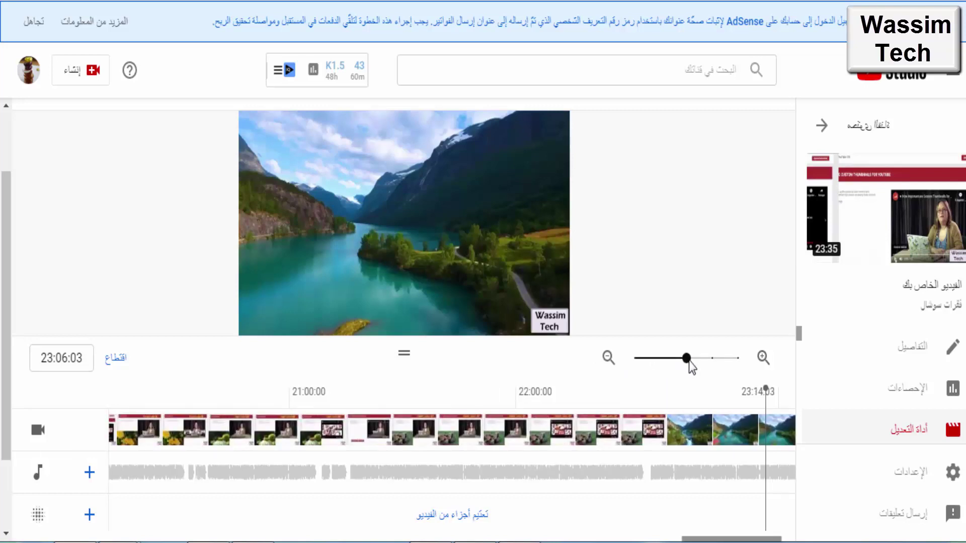
left_click_drag(765, 417, 724, 417)
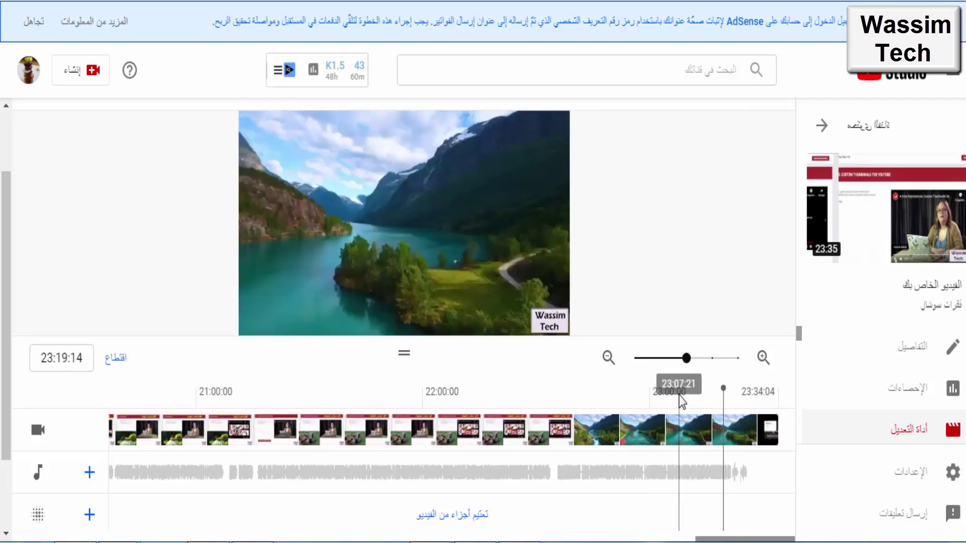
left_click(713, 359)
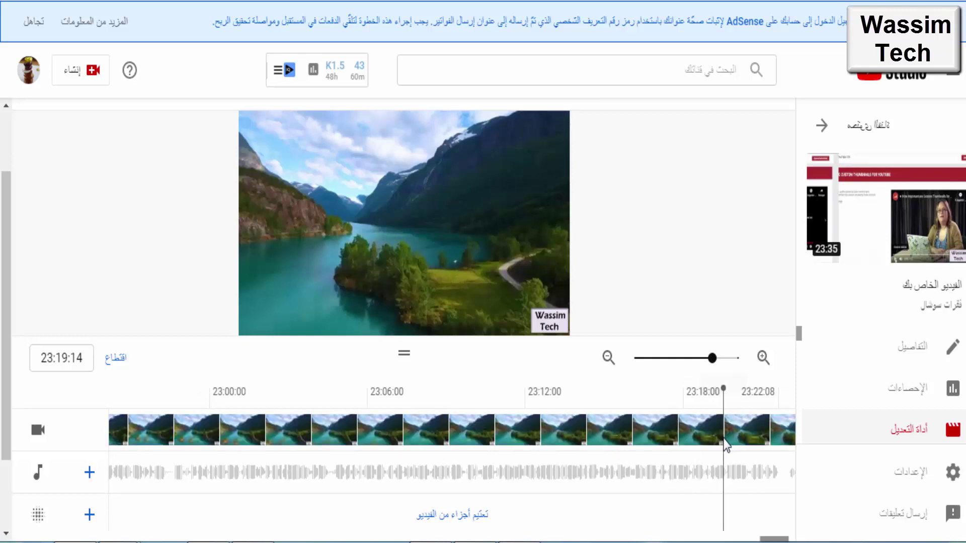
left_click_drag(723, 438, 721, 438)
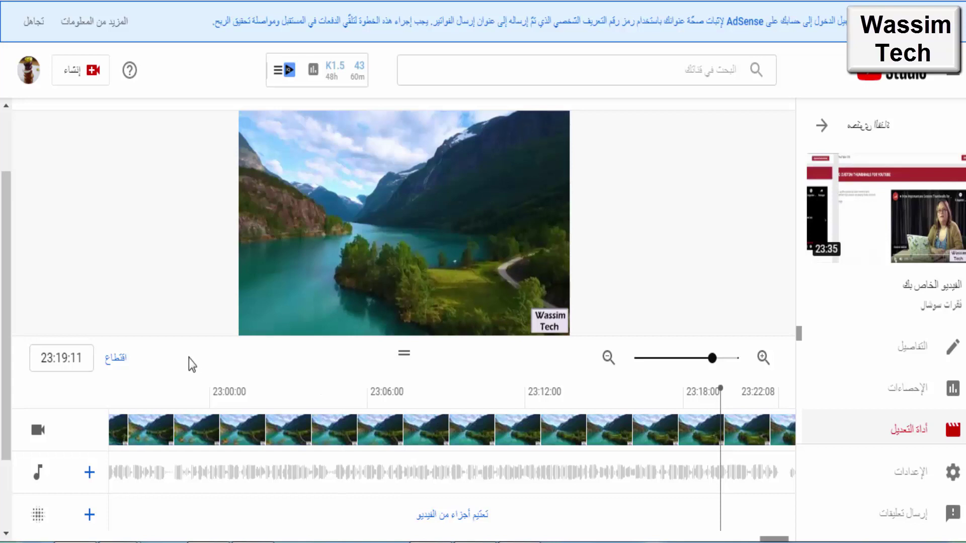
Start trimming, split the video at the playhead near 23:19:12 and mark everything through the end for removal.
left_click(117, 363)
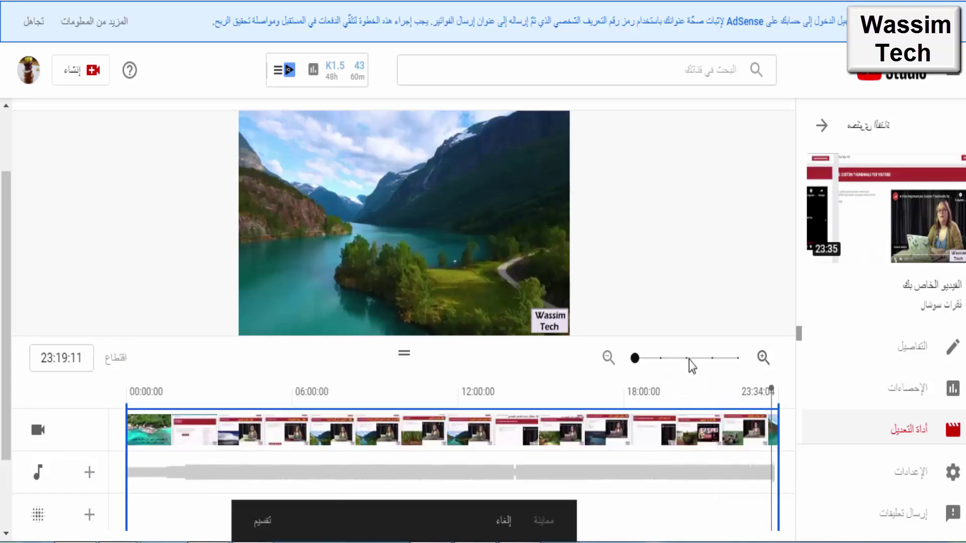
left_click_drag(689, 360, 712, 362)
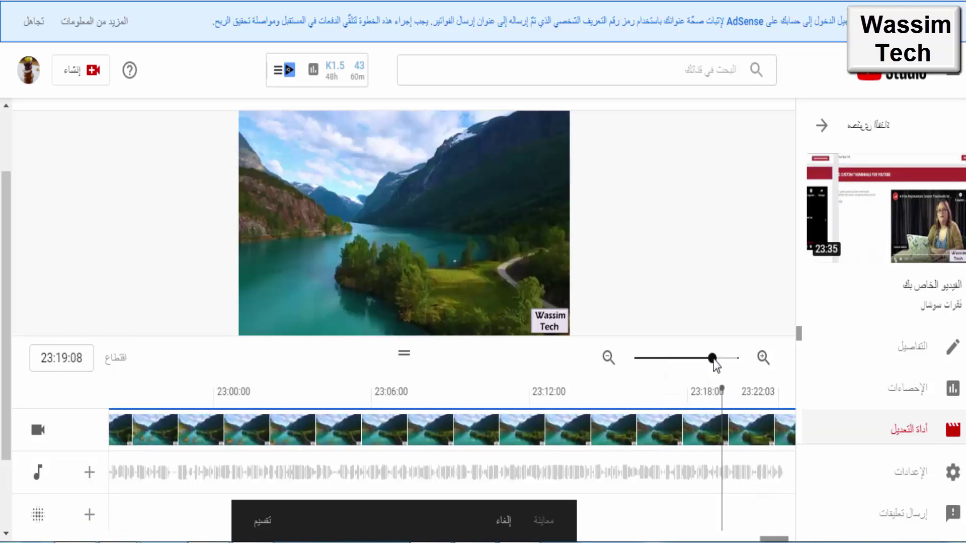
left_click(263, 531)
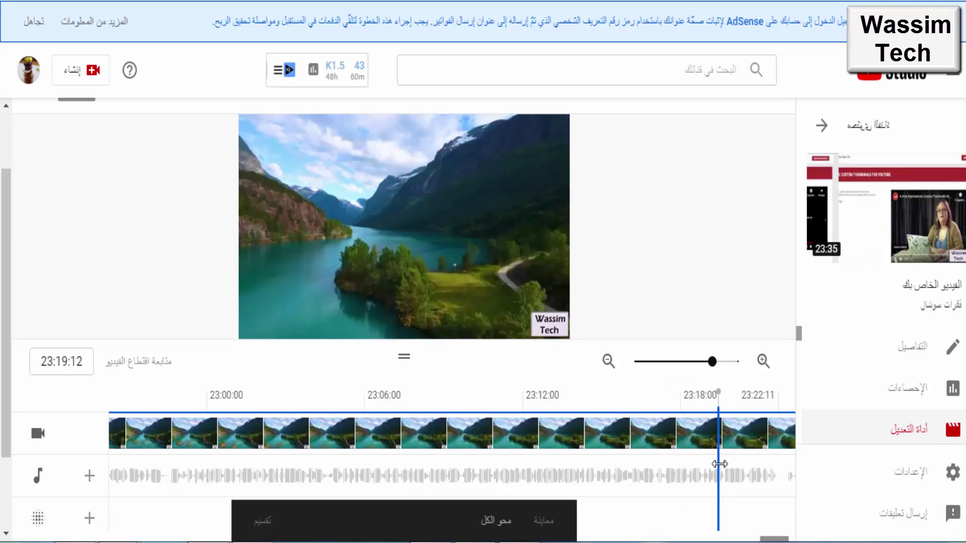
left_click_drag(719, 464, 811, 468)
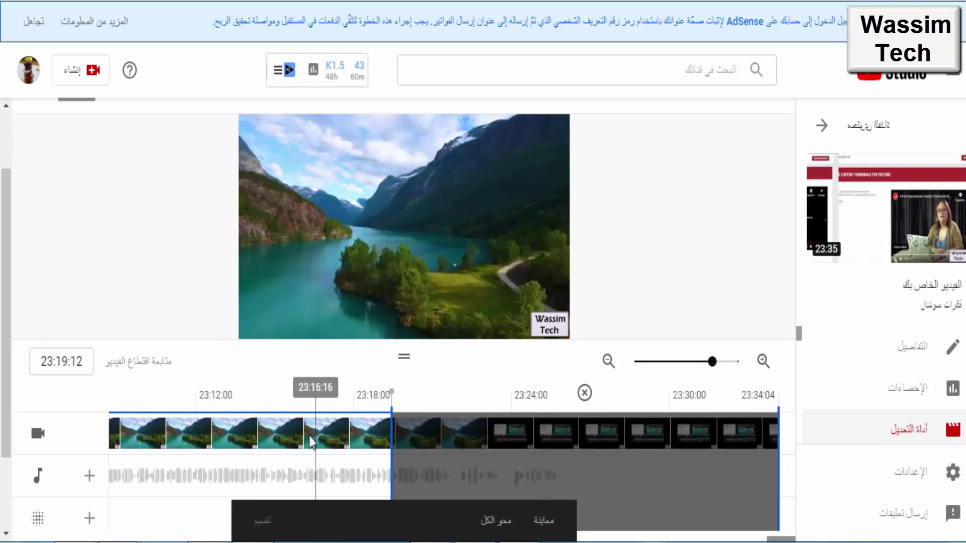
Play the footage around the cut and move the start of the removed section to about 23:21:10.
left_click(333, 406)
left_click(258, 323)
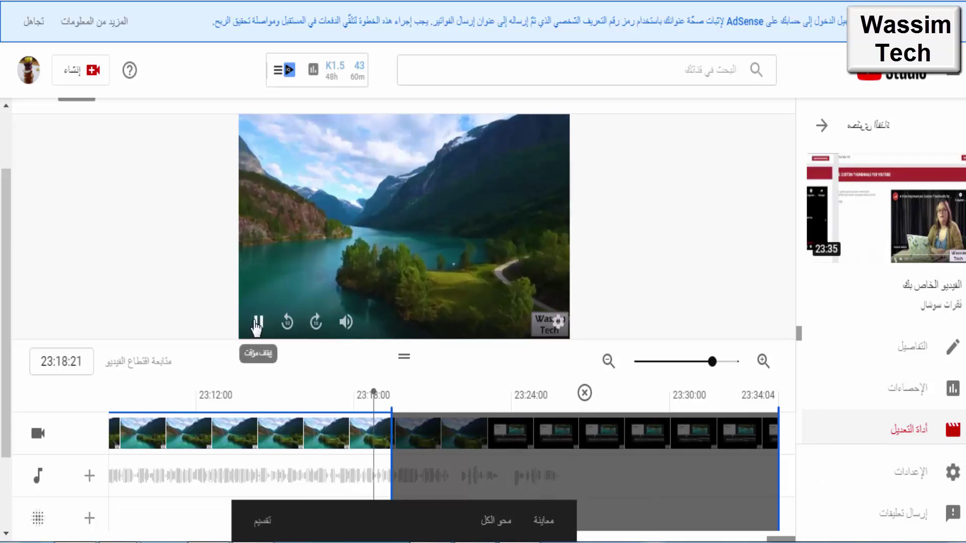
left_click_drag(394, 460, 457, 474)
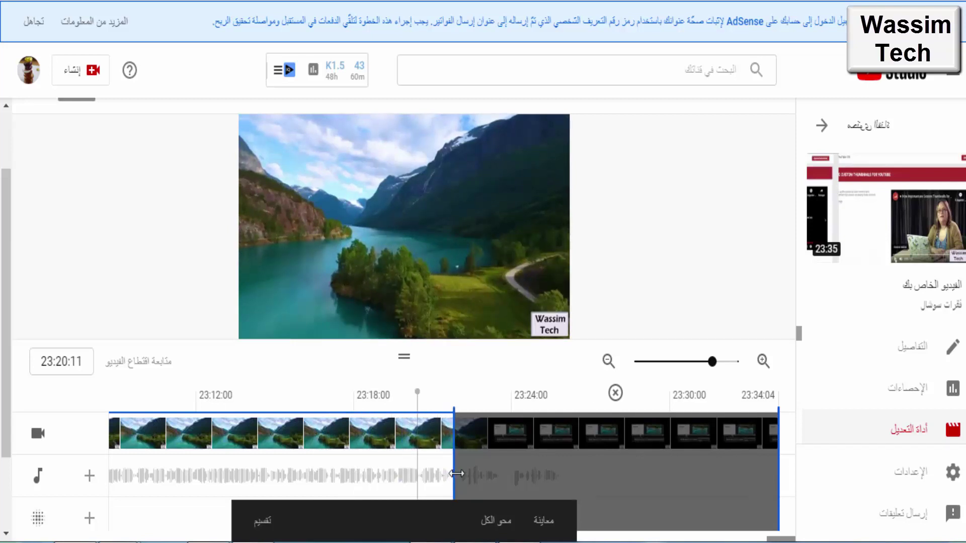
left_click(260, 324)
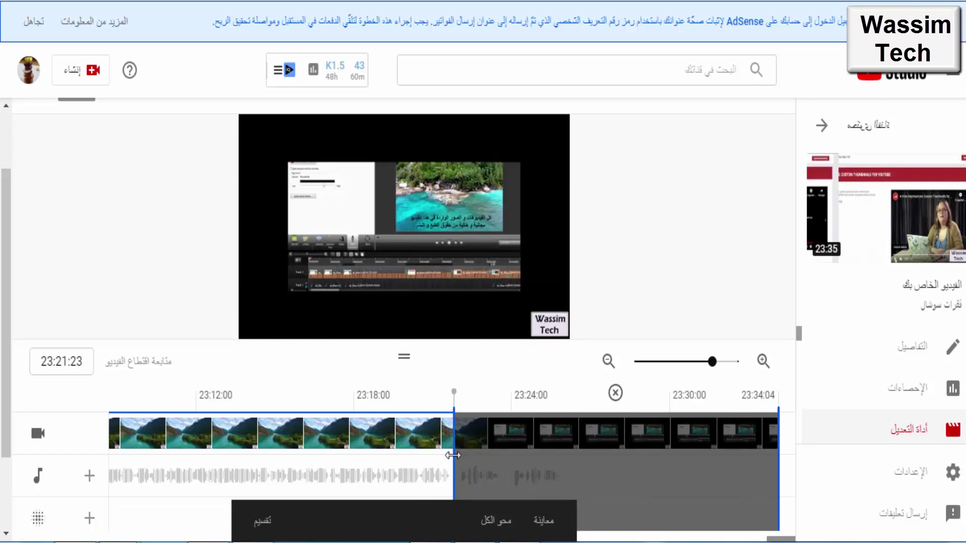
left_click_drag(449, 454, 441, 450)
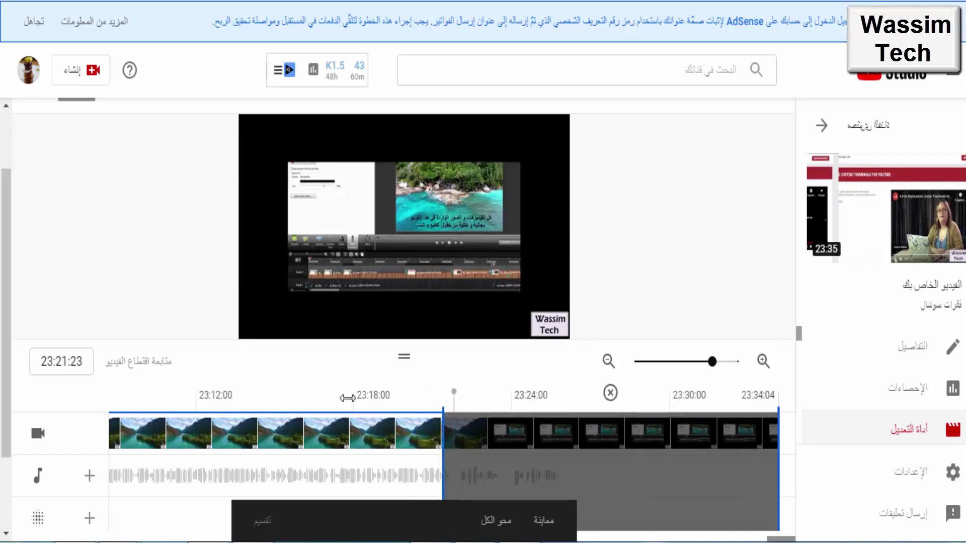
left_click(372, 397)
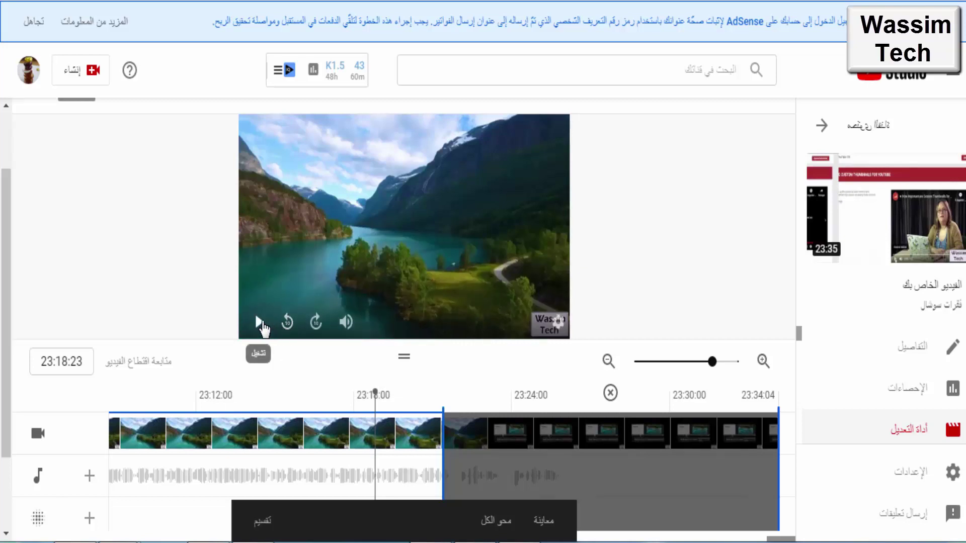
left_click(260, 324)
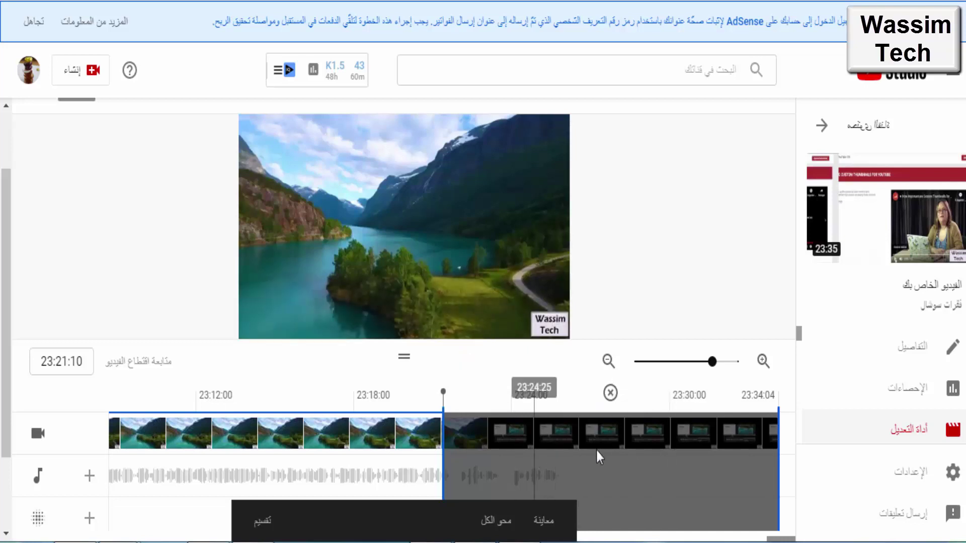
Reopen the trim for editing and clear all cuts.
left_click_drag(5, 346, 1, 310)
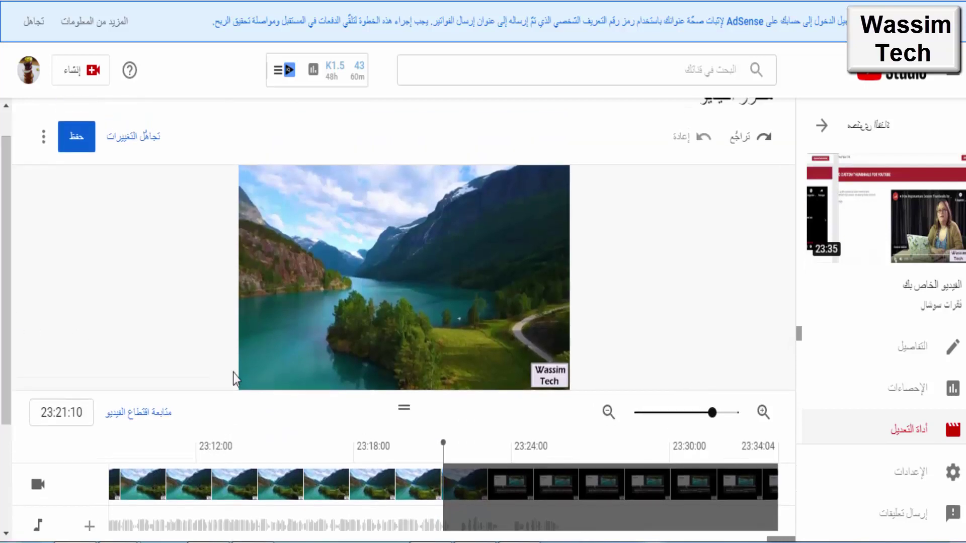
scroll(140, 352, "down", 2)
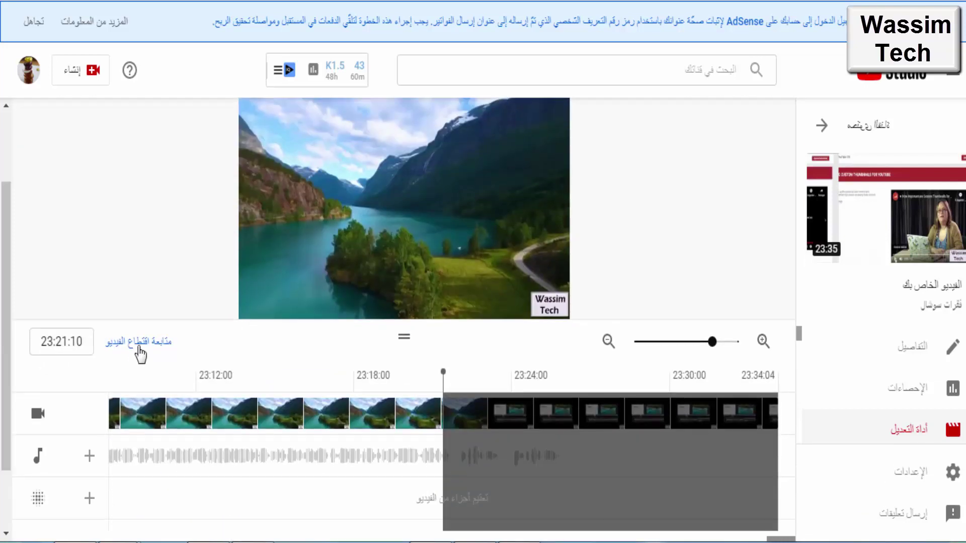
left_click(137, 347)
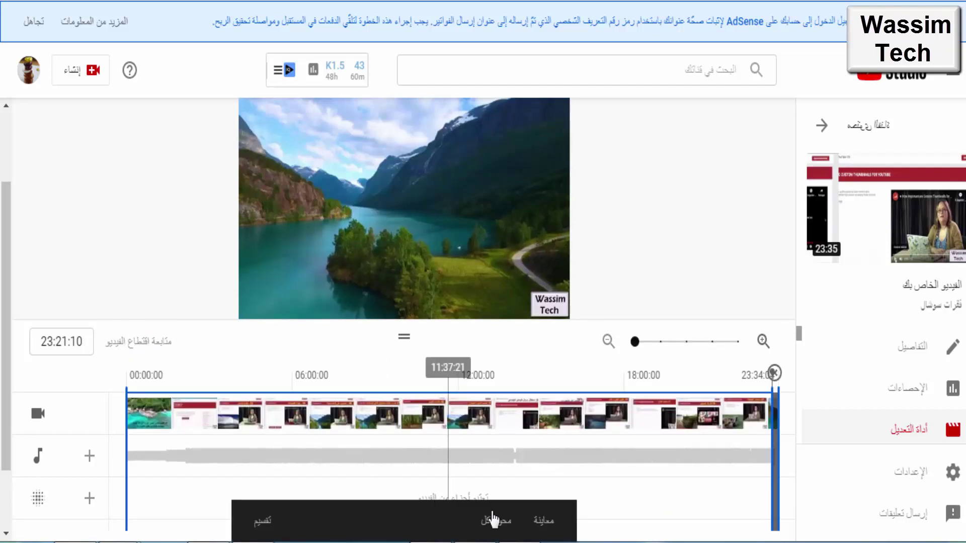
left_click(493, 524)
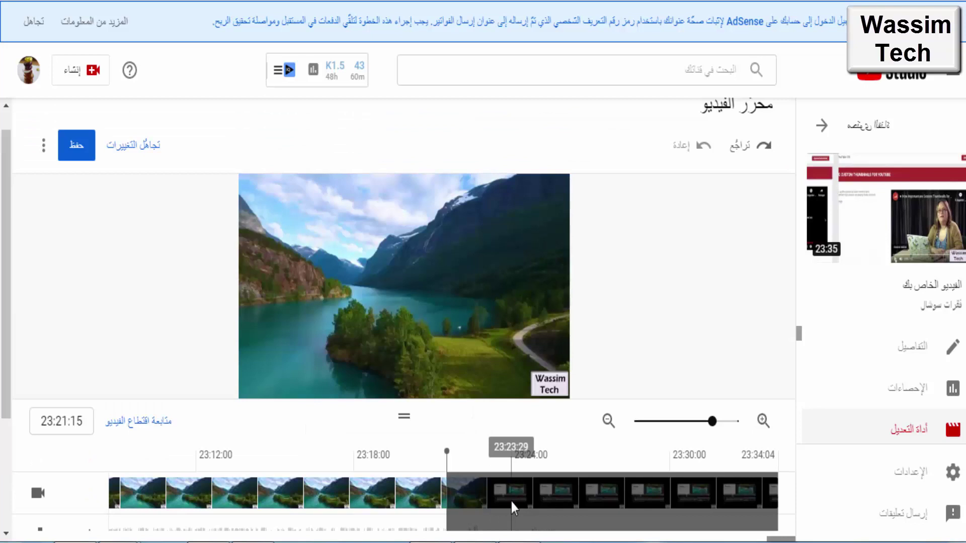
Save the trimmed video and confirm saving the changes.
left_click(80, 151)
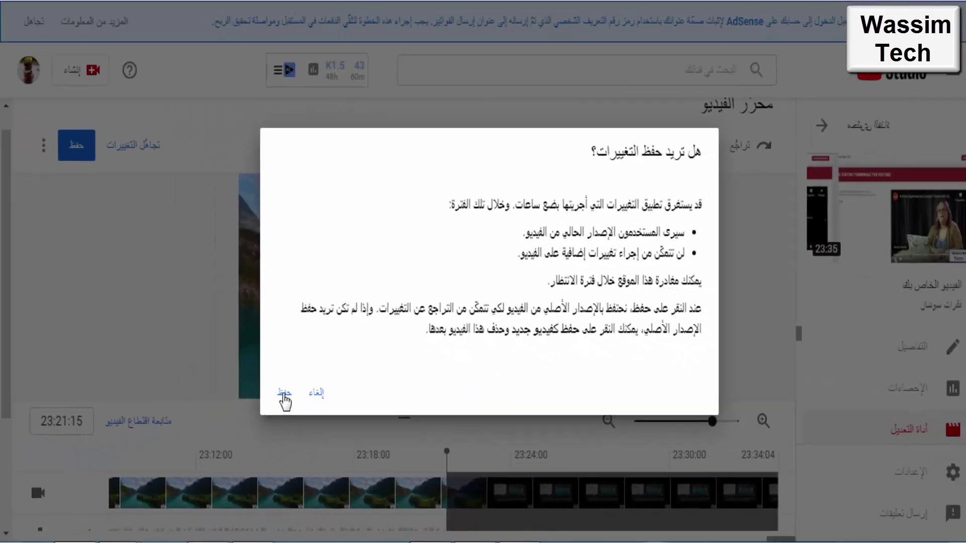
left_click(285, 398)
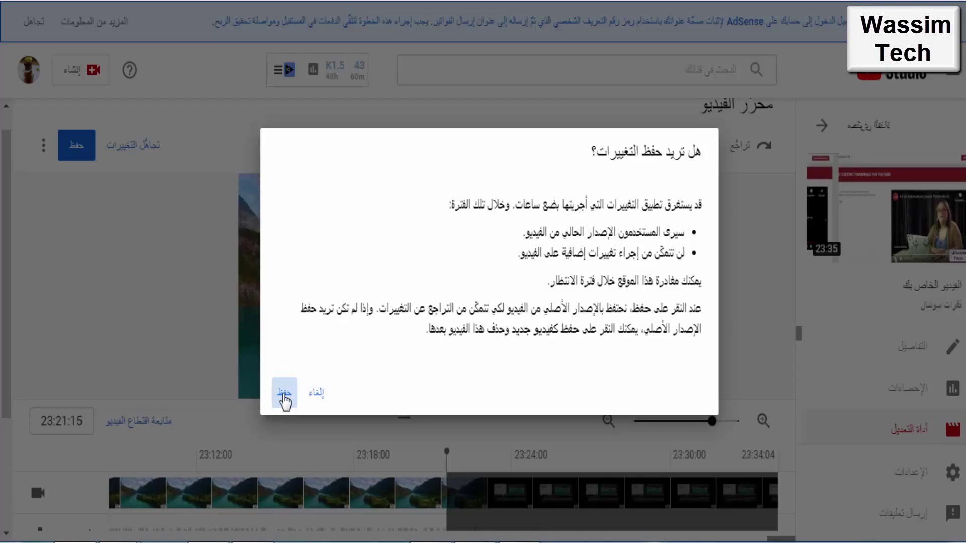